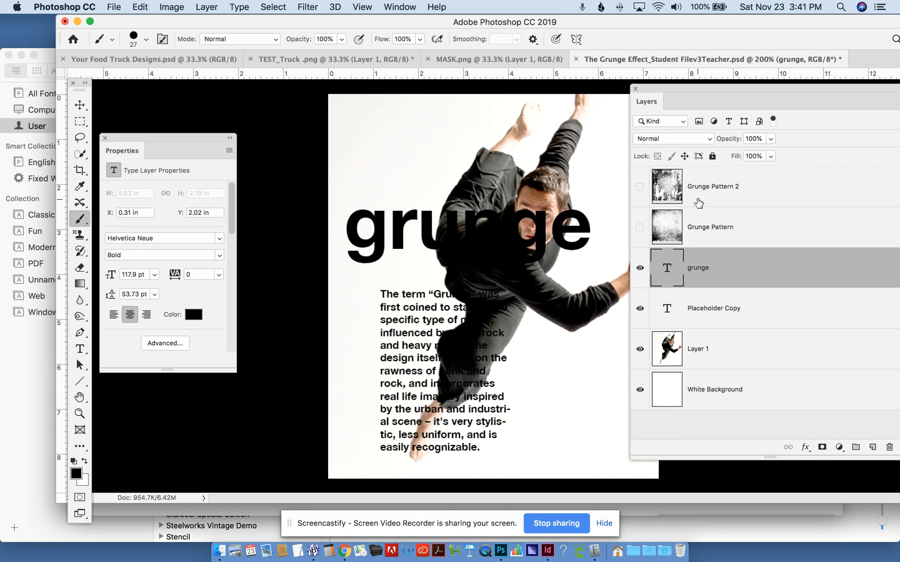
- Toggle the visibility of the Grunge Pattern 2 layer and the grunge text layer to preview their effect on the poster
click(640, 189)
click(639, 189)
click(639, 189)
click(640, 189)
drag(611, 23, 539, 30)
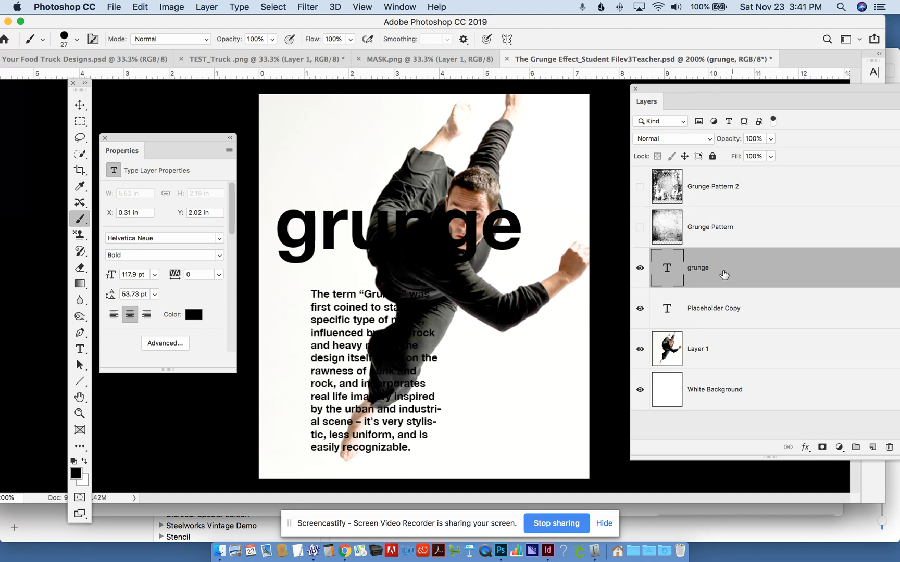
click(640, 267)
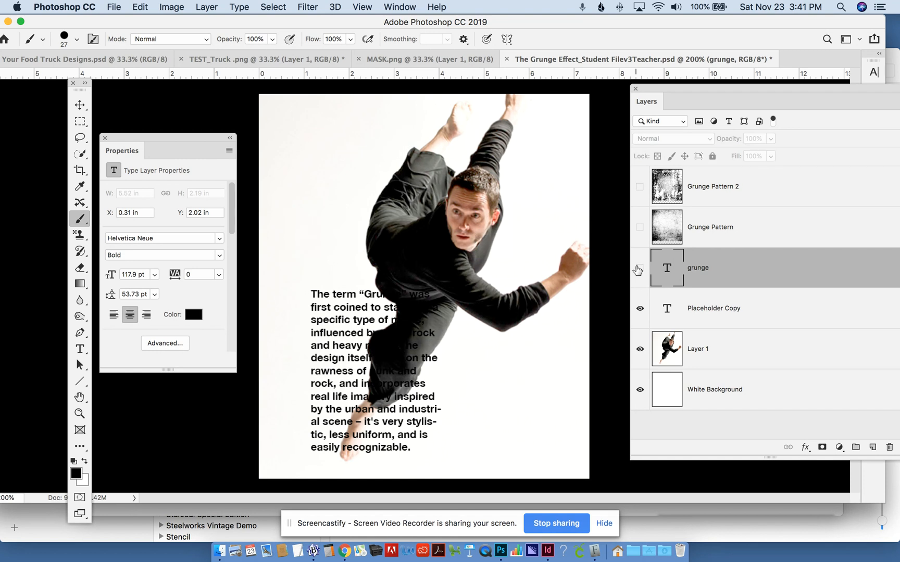
click(640, 267)
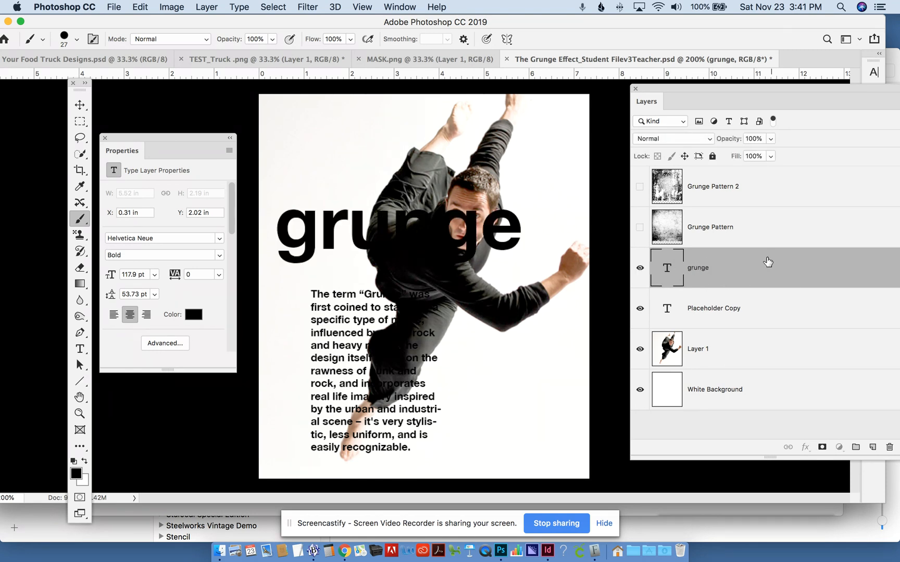
- Add a pinkish-red Solid Color fill layer directly above the grunge text layer and clip it to that text
drag(738, 87, 695, 90)
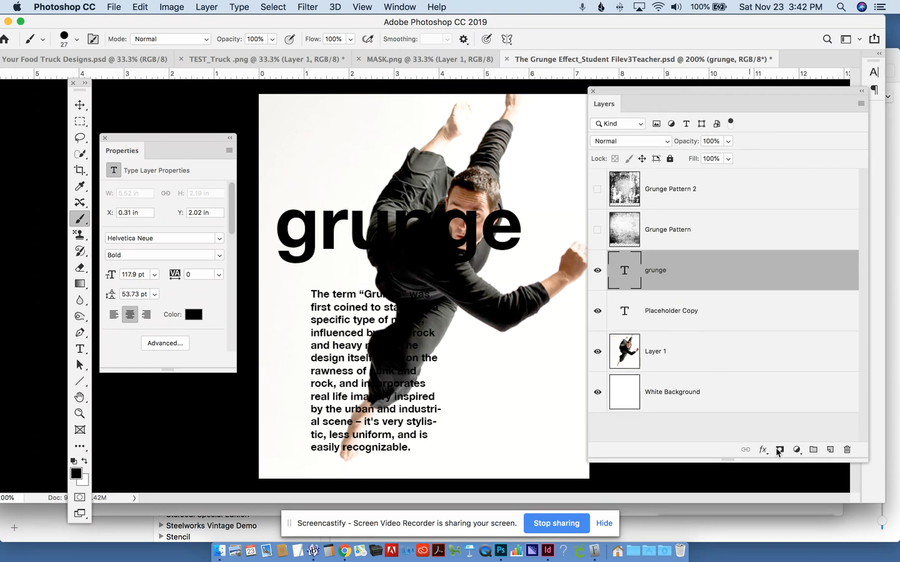
click(796, 450)
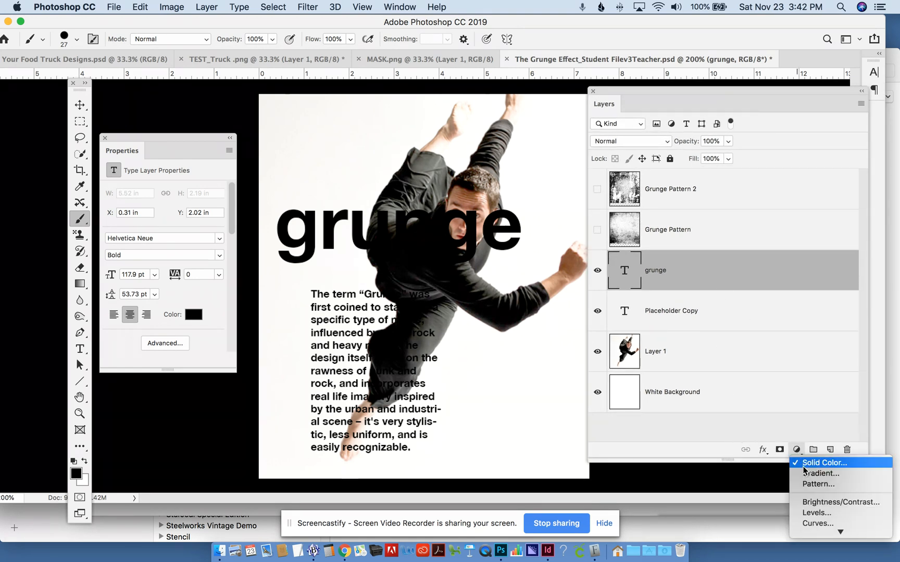
click(804, 463)
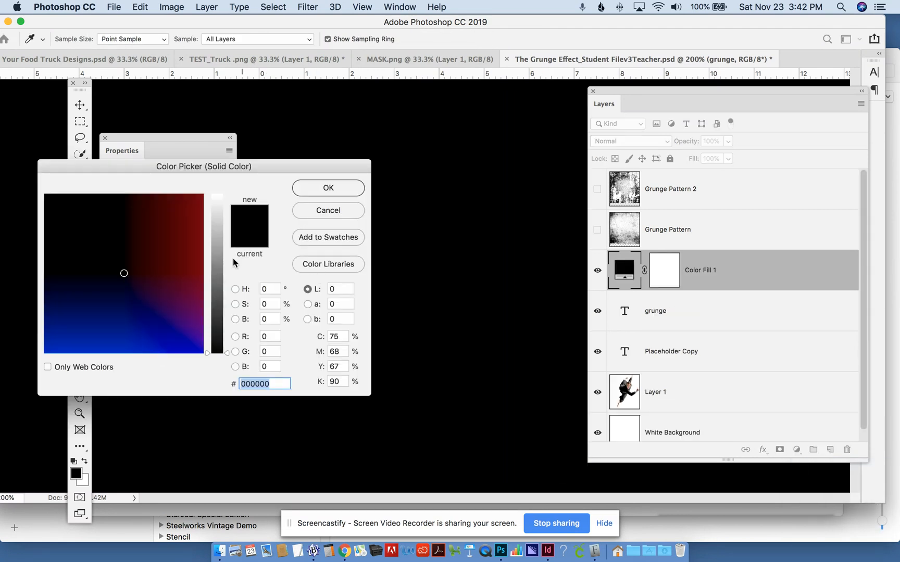
drag(181, 223, 184, 214)
click(218, 237)
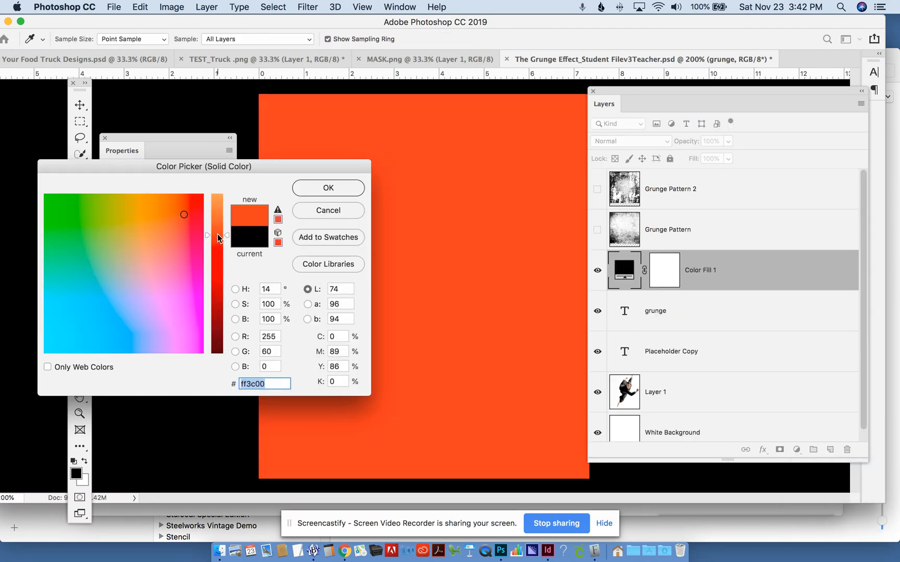
click(190, 230)
click(324, 190)
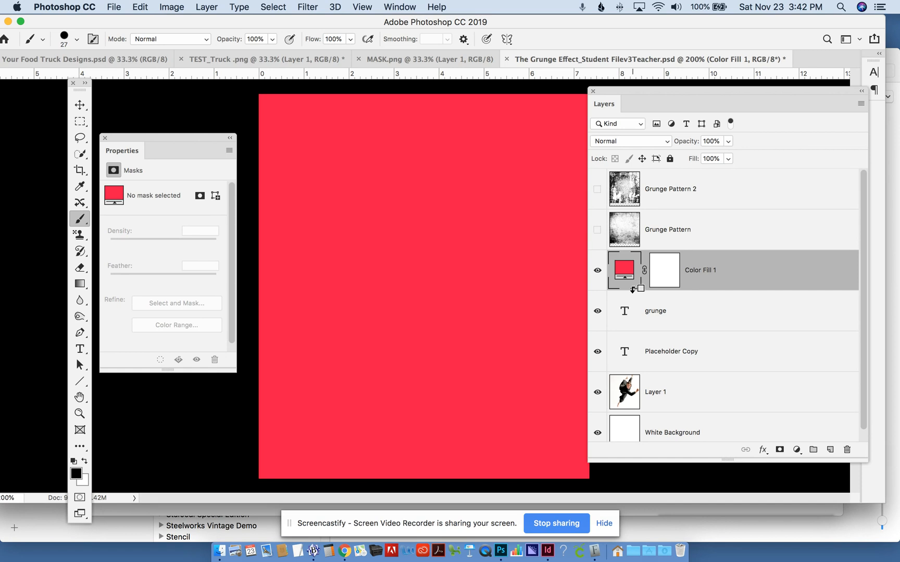
alt+click(632, 289)
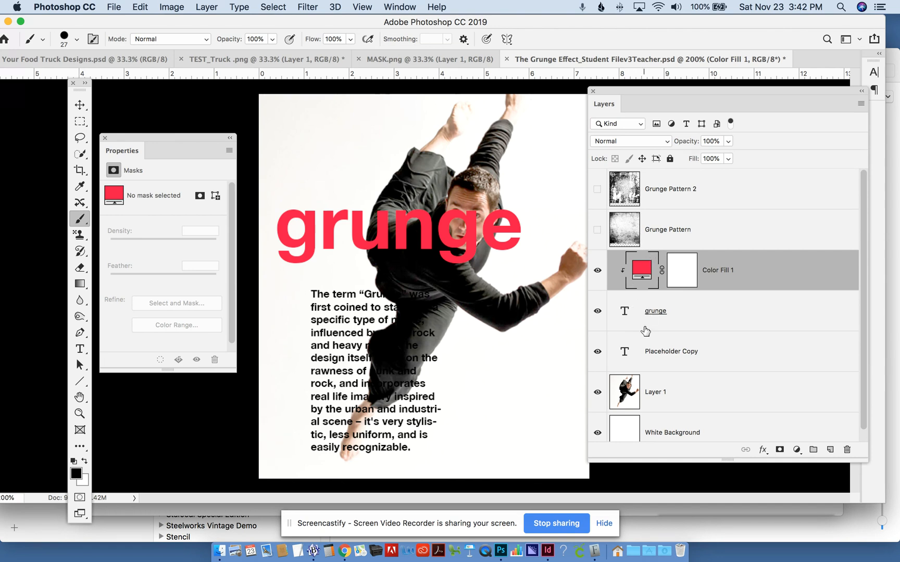
- Try a Posterize adjustment layer above the dancer photo on Layer 1
click(679, 402)
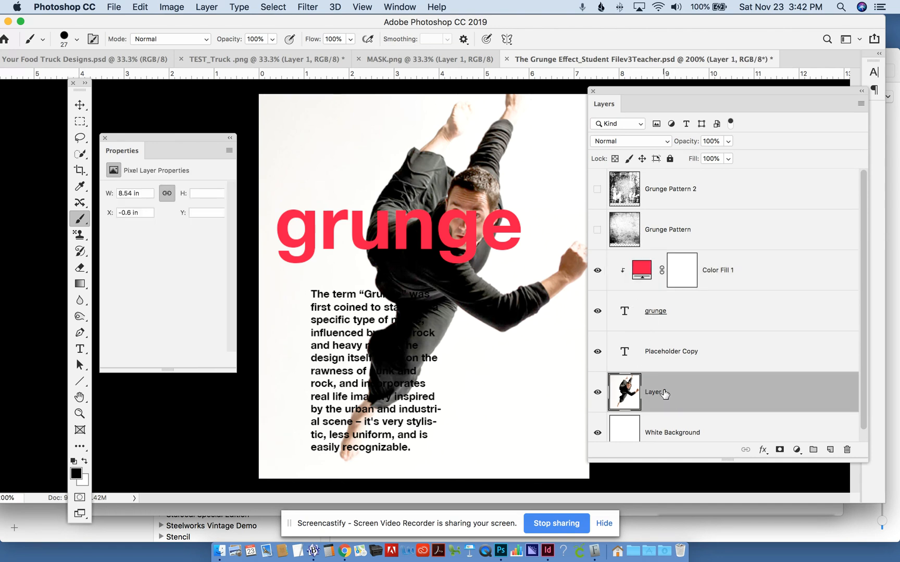
click(797, 450)
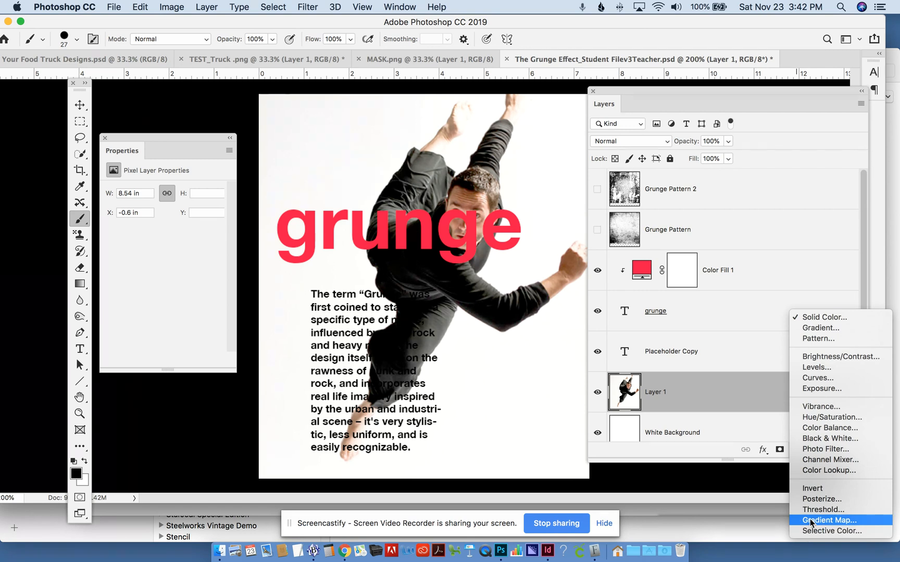
click(809, 498)
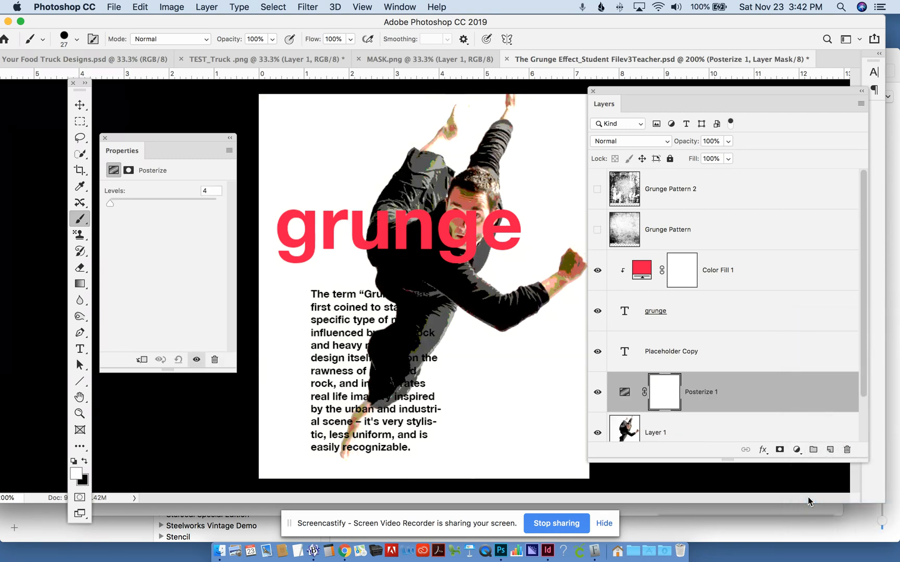
click(797, 451)
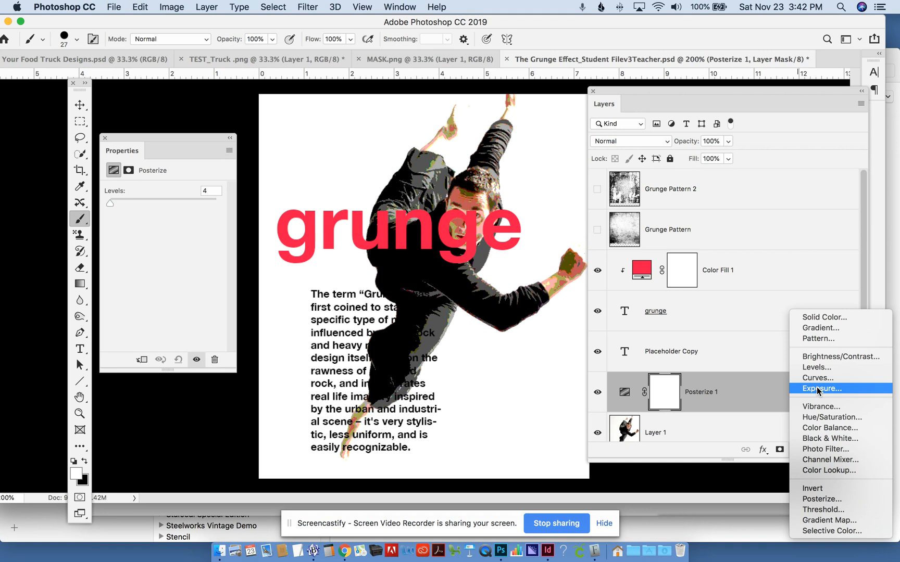
key(Escape)
- Delete the Posterize adjustment's layer mask and the Posterize adjustment layer itself
click(663, 394)
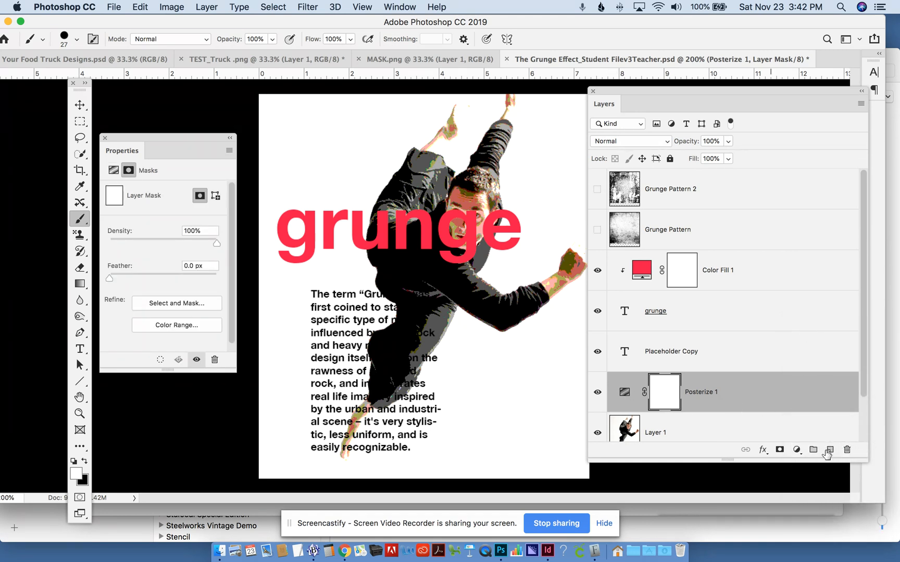
click(848, 450)
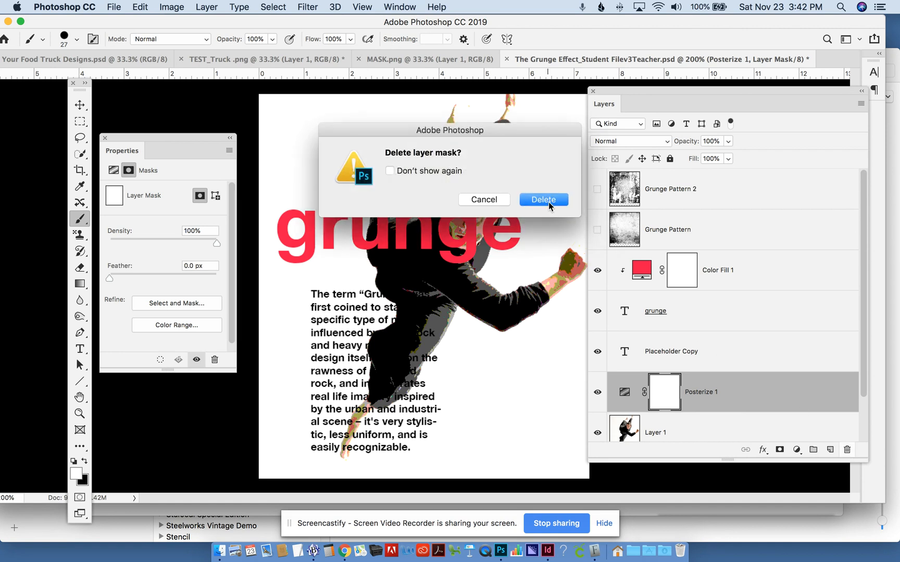
click(548, 202)
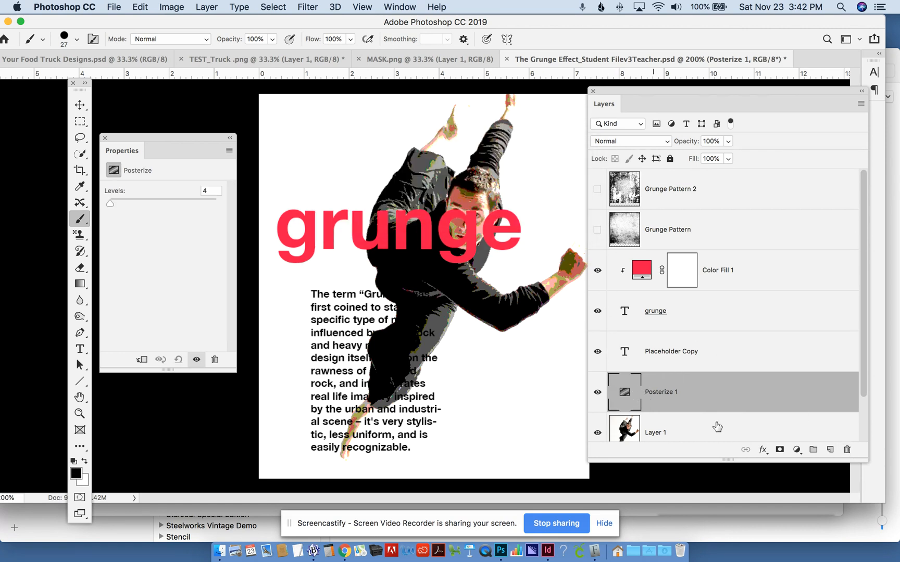
click(847, 450)
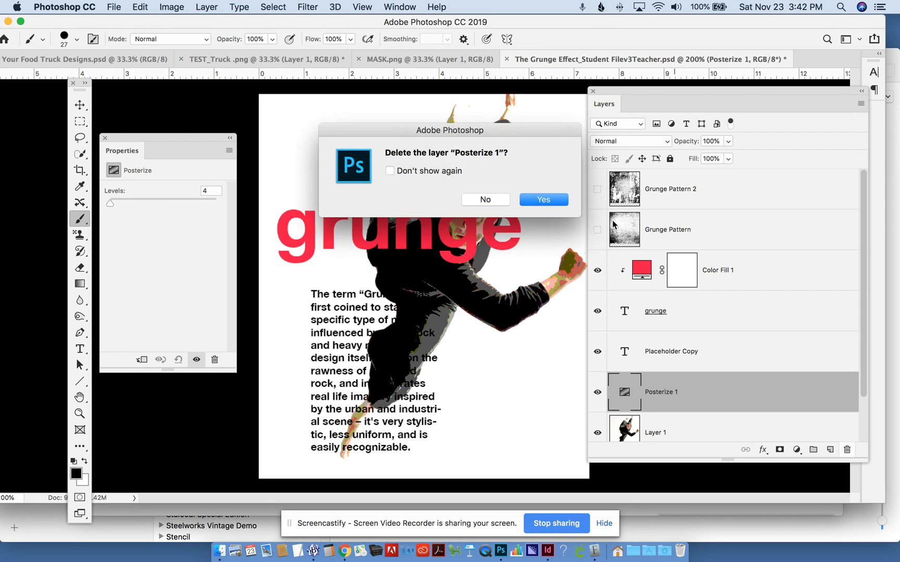
click(542, 200)
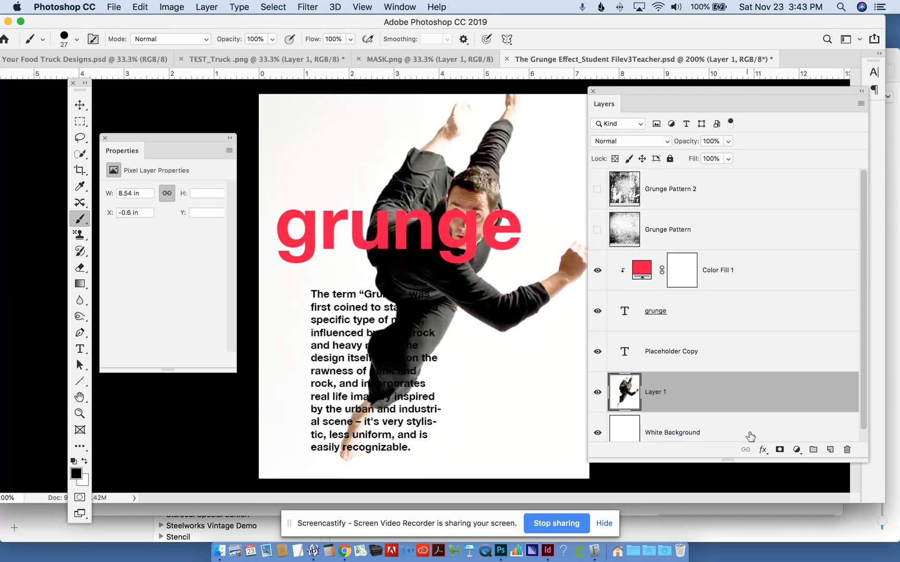
- Add a Black & White adjustment layer directly above the dancer photo on Layer 1
click(796, 450)
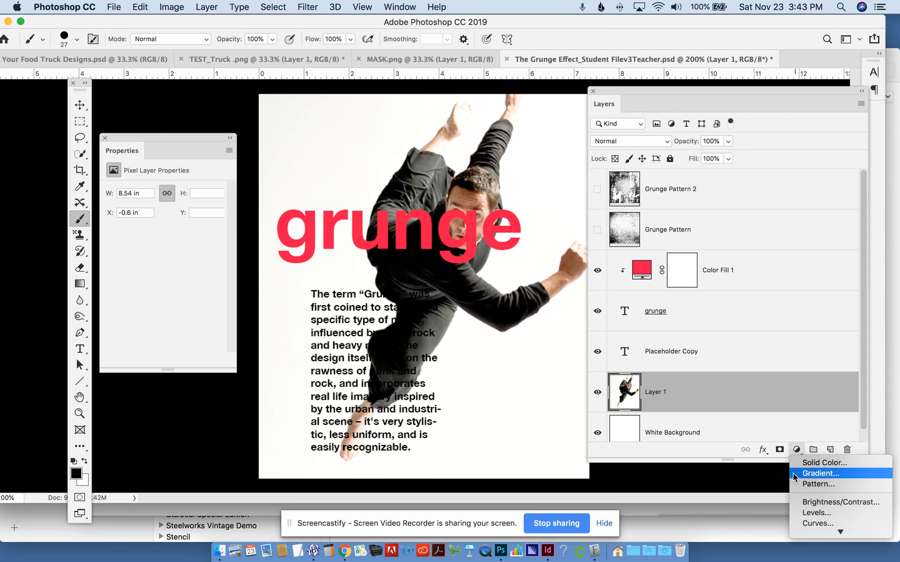
mouse_move(840, 532)
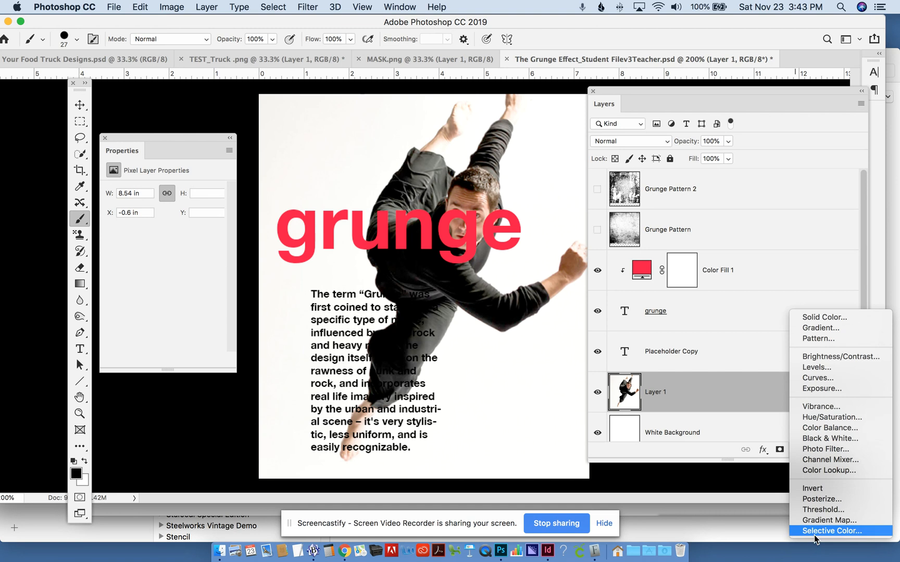
click(815, 440)
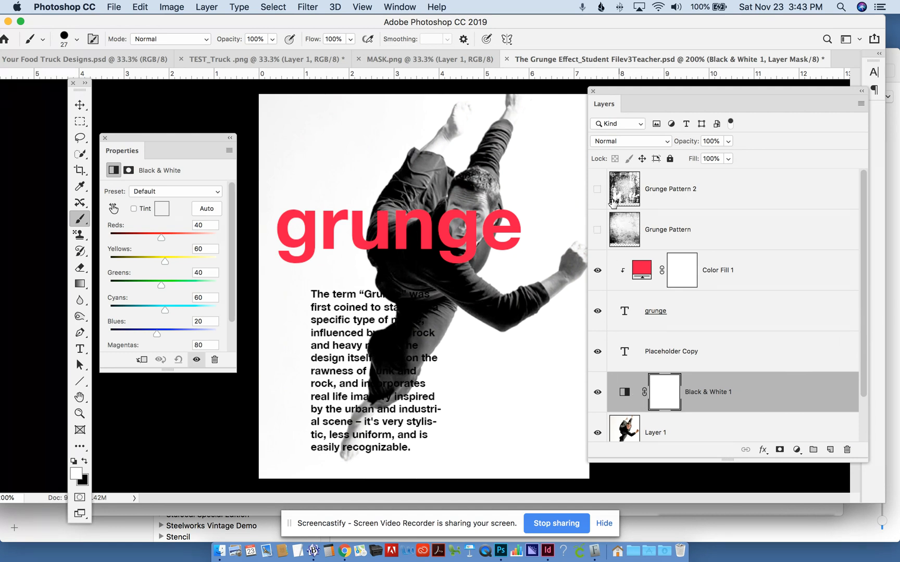
- Show the Grunge Pattern 2 layer and add a pink Solid Color fill layer (#bf83ad) above it
click(597, 190)
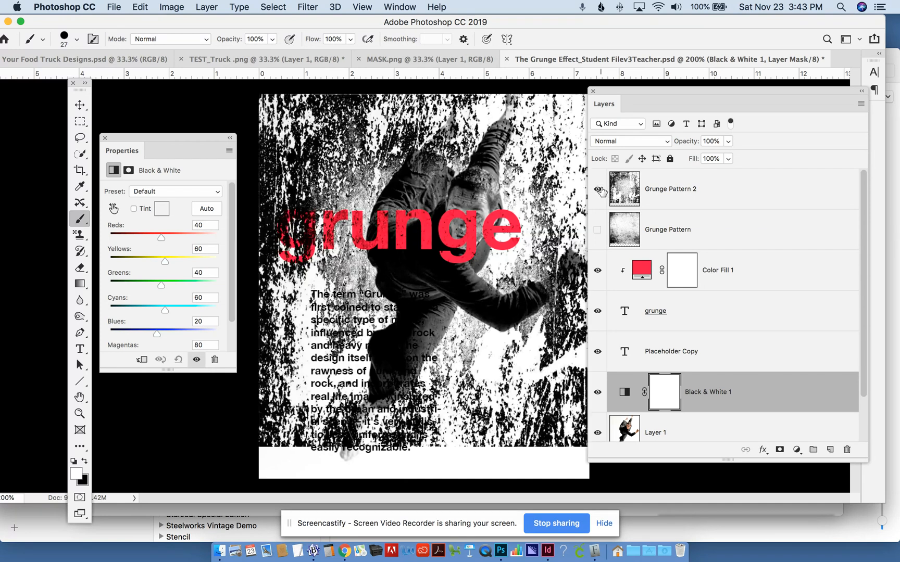
click(658, 192)
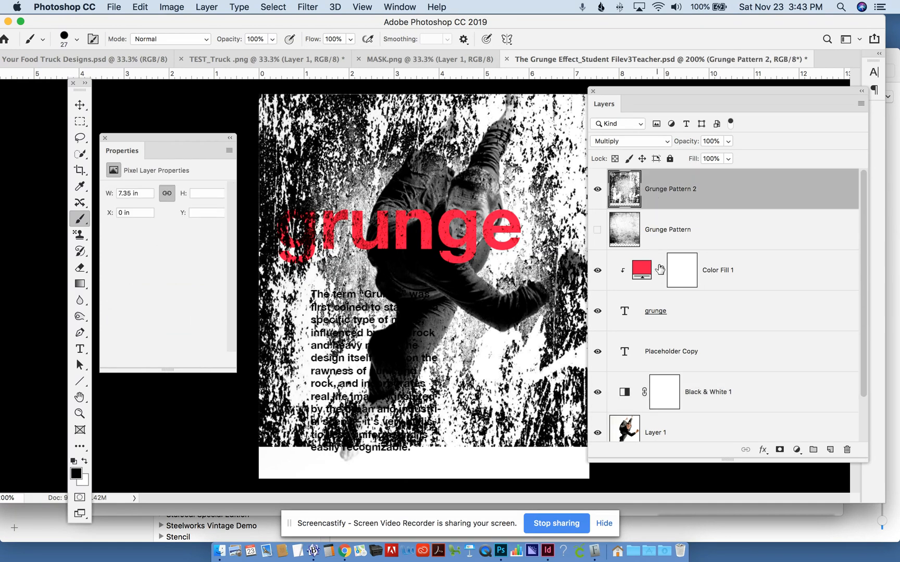
click(796, 450)
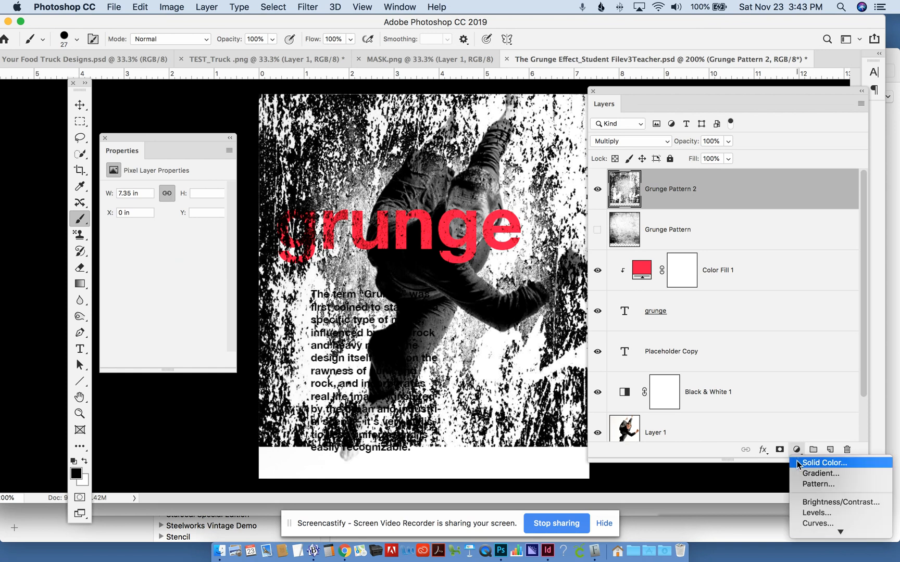
click(823, 462)
mouse_move(157, 292)
mouse_down()
mouse_move(169, 262)
mouse_move(179, 260)
mouse_up()
click(217, 250)
click(146, 279)
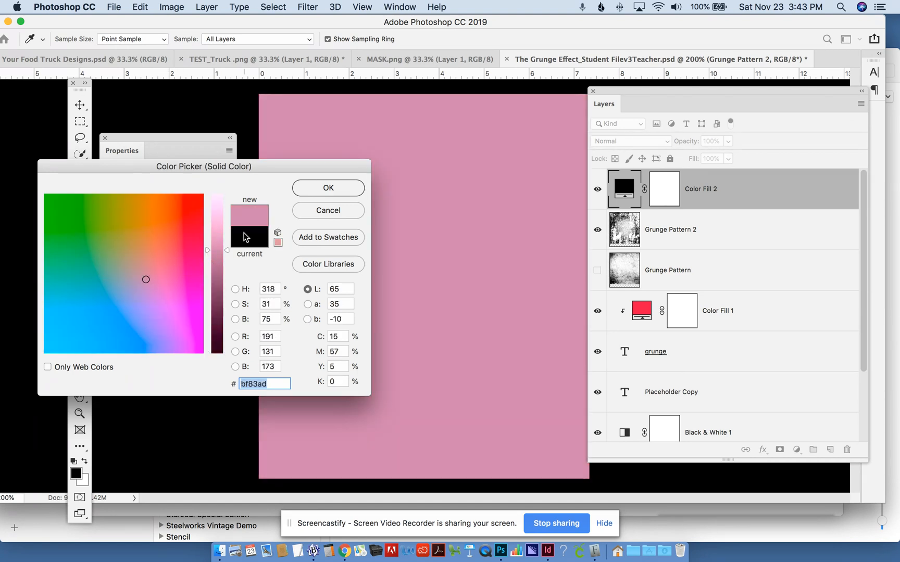
click(315, 195)
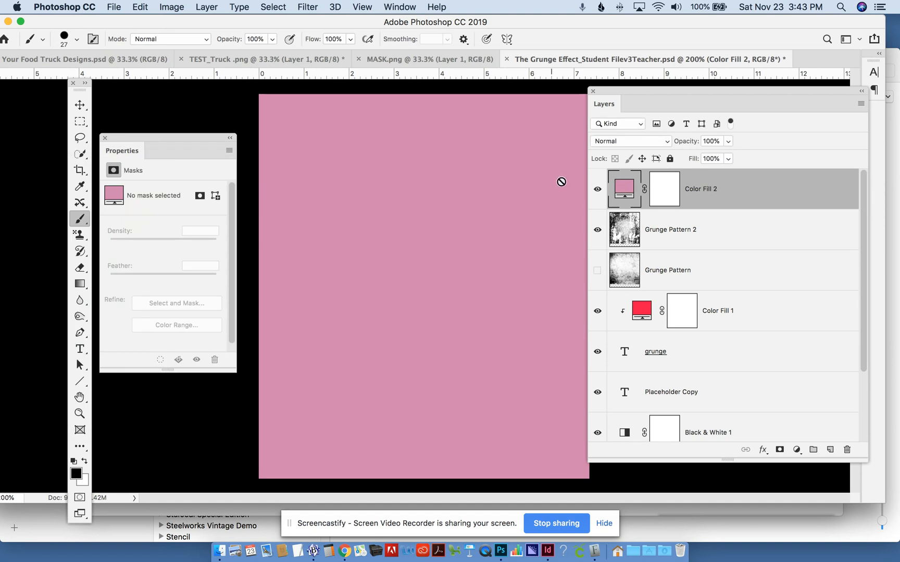
- Try the Multiply blend mode on the pink color fill layer, and settle on Lighten
click(613, 142)
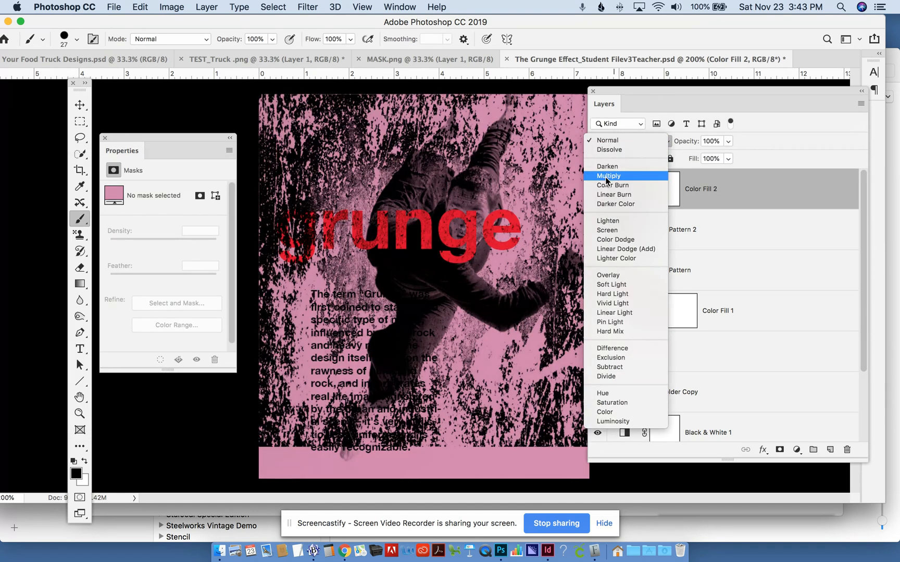
click(606, 174)
click(618, 140)
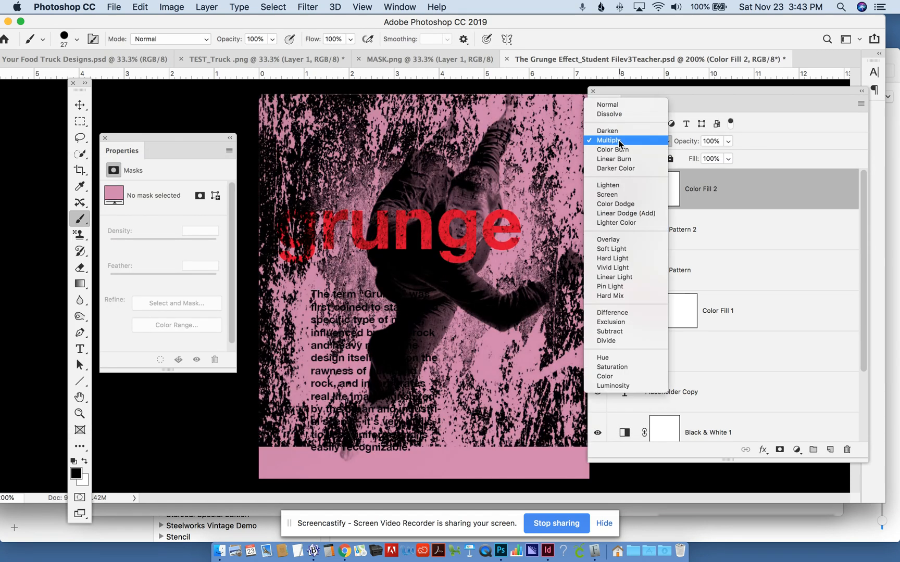
click(604, 185)
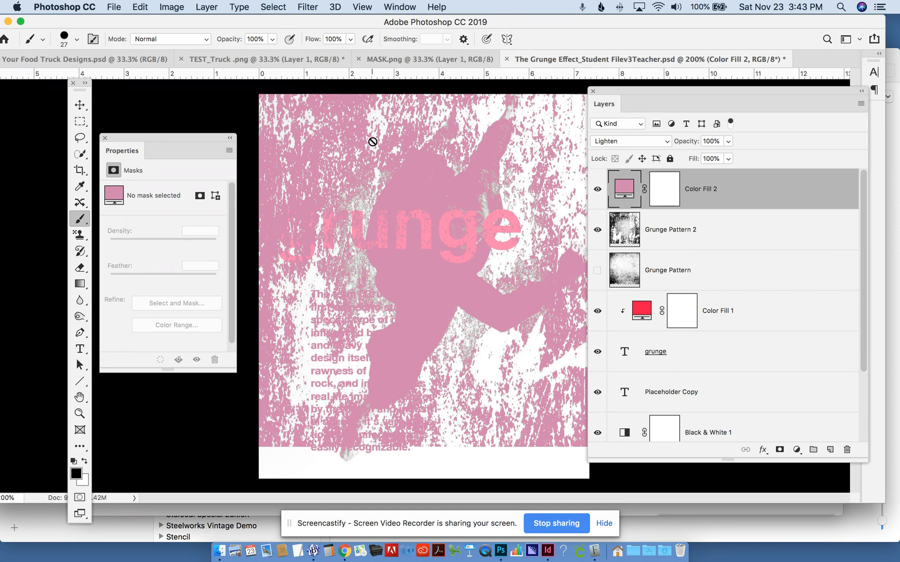
- Paint black brush strokes on the pink fill layer's mask over the dancer's upper body and the title
click(666, 191)
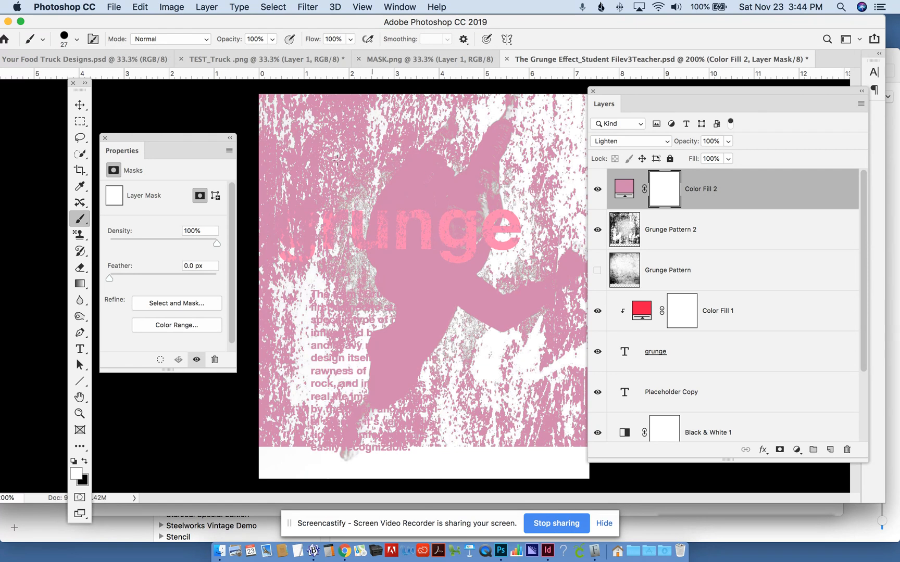
click(83, 462)
mouse_move(434, 199)
mouse_down()
mouse_move(414, 202)
mouse_move(435, 193)
mouse_move(410, 198)
mouse_move(437, 192)
mouse_move(415, 193)
mouse_move(454, 171)
mouse_move(428, 172)
mouse_move(445, 158)
mouse_move(400, 167)
mouse_move(443, 156)
mouse_move(459, 138)
mouse_move(367, 207)
mouse_move(426, 194)
mouse_move(380, 199)
mouse_move(415, 184)
mouse_move(379, 185)
mouse_move(438, 155)
mouse_move(288, 144)
mouse_move(487, 201)
mouse_move(336, 198)
mouse_move(439, 192)
mouse_move(357, 236)
mouse_move(460, 214)
mouse_move(319, 245)
mouse_move(458, 231)
mouse_move(365, 287)
mouse_move(383, 261)
mouse_move(428, 232)
mouse_move(389, 274)
mouse_move(300, 294)
mouse_move(539, 279)
mouse_move(392, 274)
mouse_move(454, 268)
mouse_up()
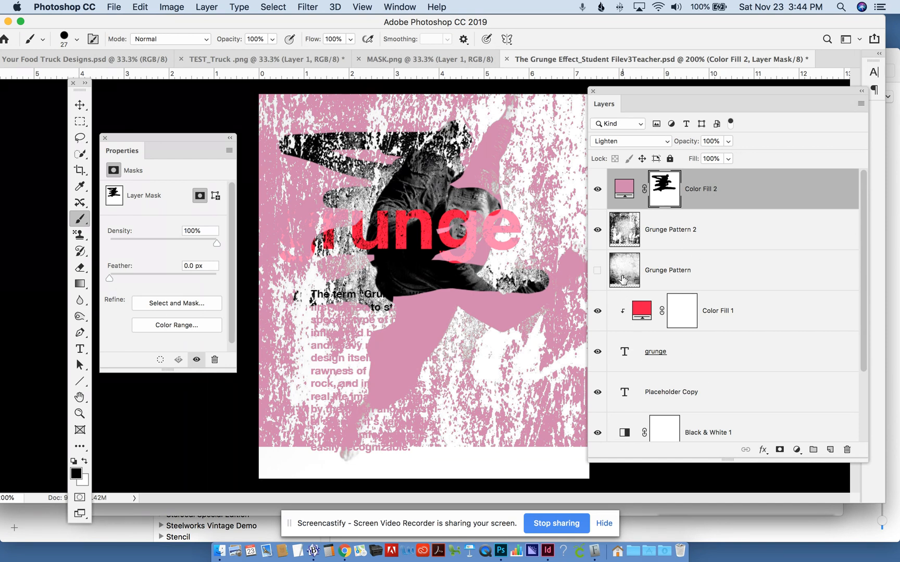
- Clip the pink color fill layer to the Grunge Pattern 2 layer
click(668, 355)
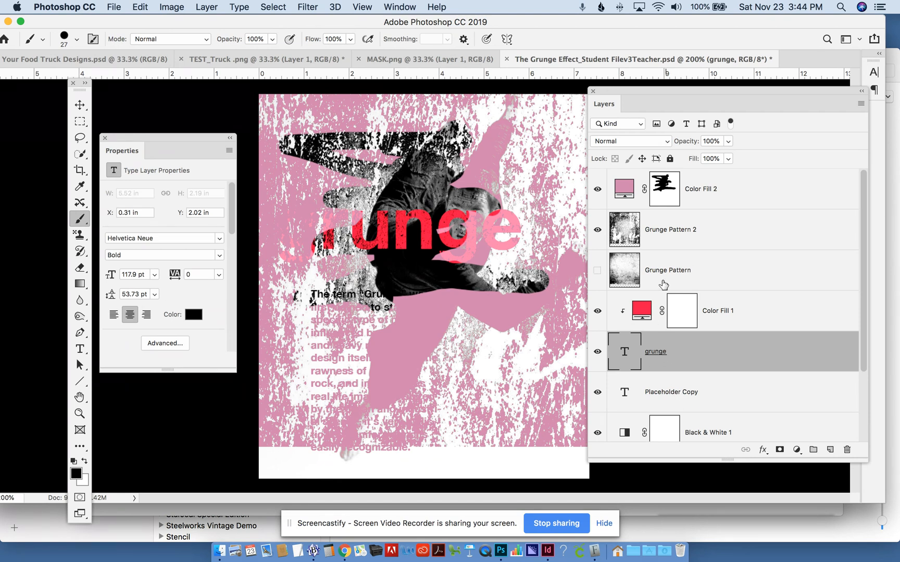
click(719, 202)
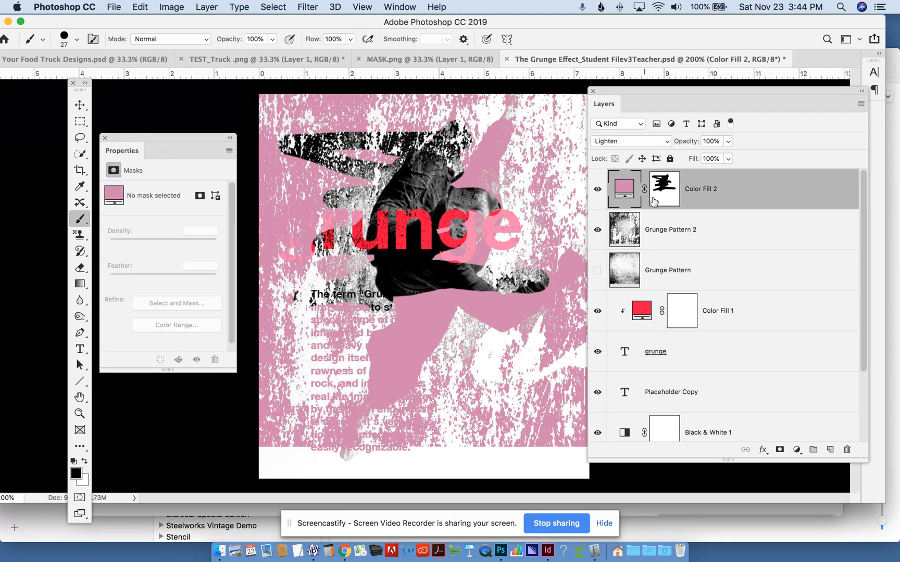
drag(628, 210, 627, 203)
key(super+alt+g)
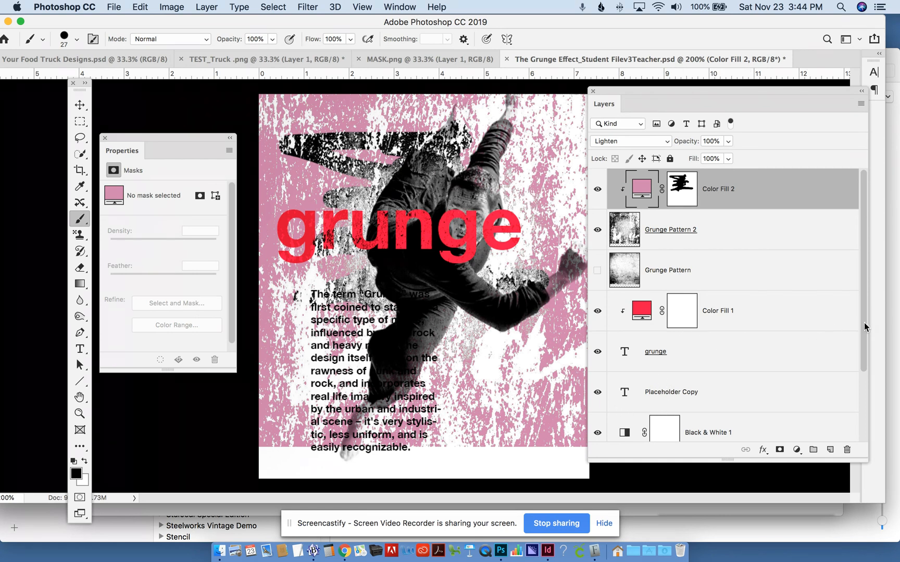
scroll(864, 323, down, 3)
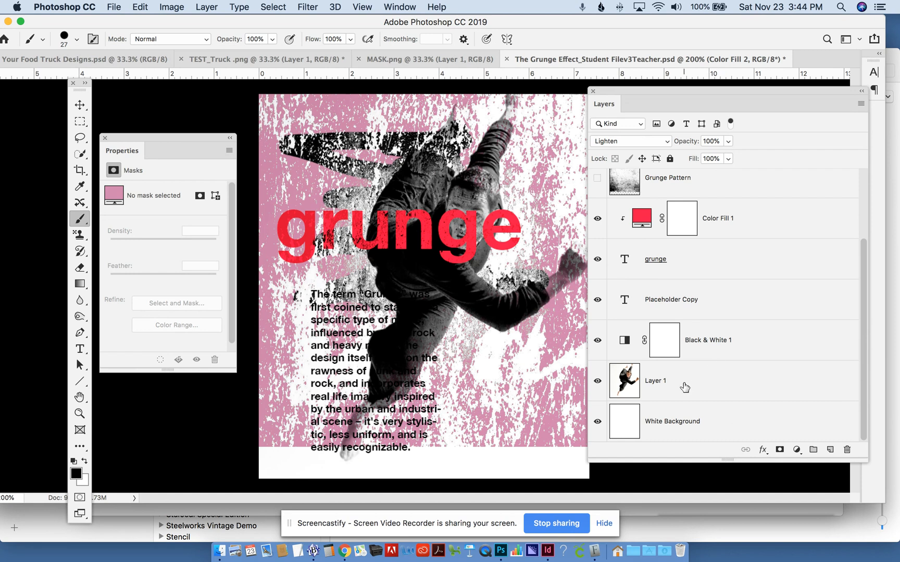
- Add a yellow-orange Solid Color fill layer directly above Layer 1, the dancer photo
click(682, 385)
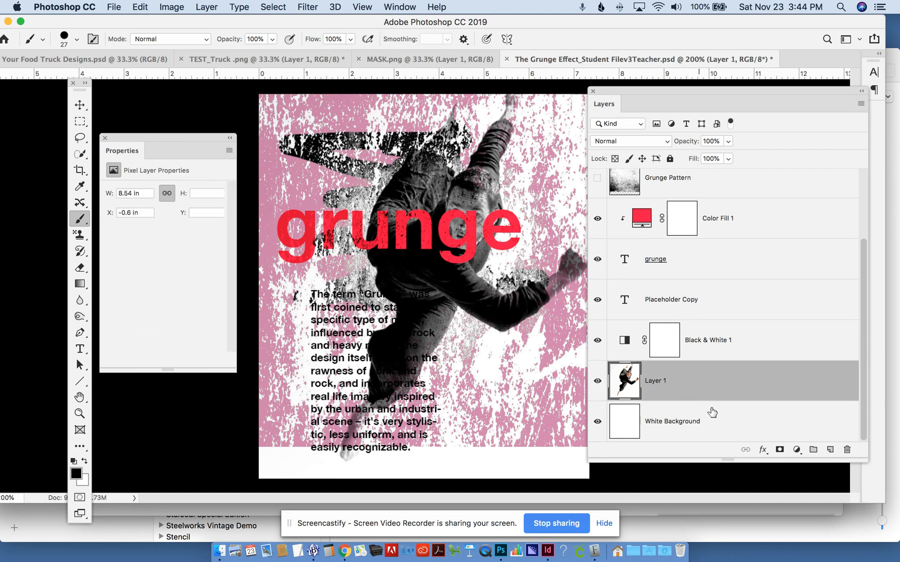
click(797, 450)
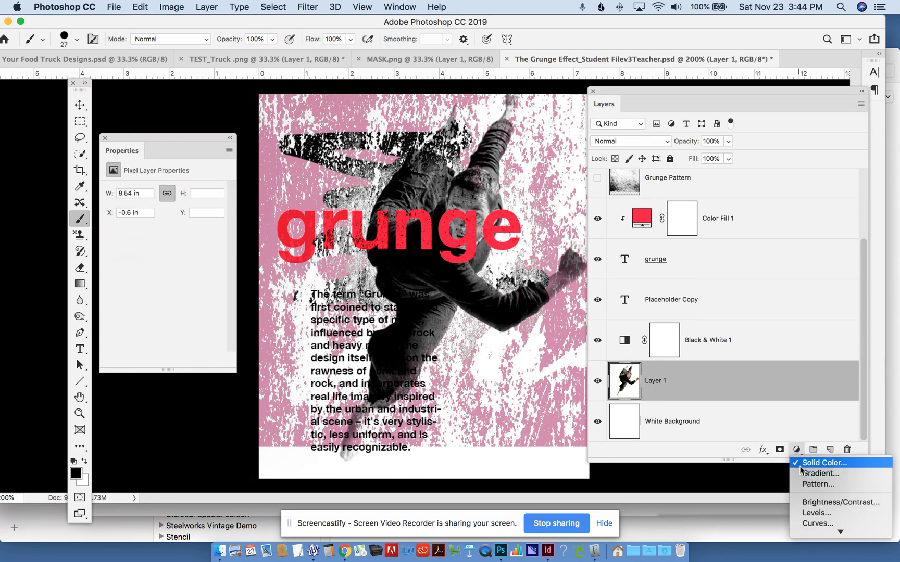
click(802, 463)
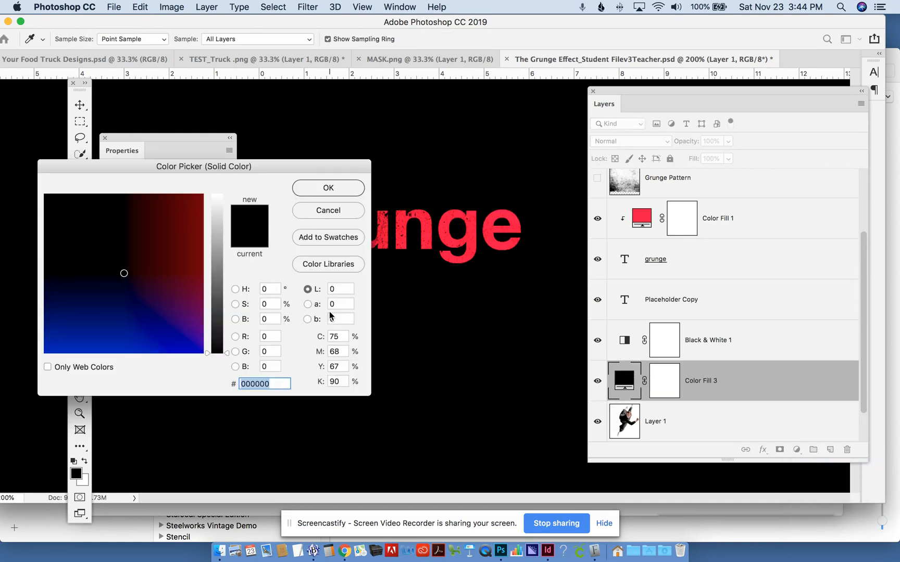
drag(187, 258, 211, 194)
click(177, 203)
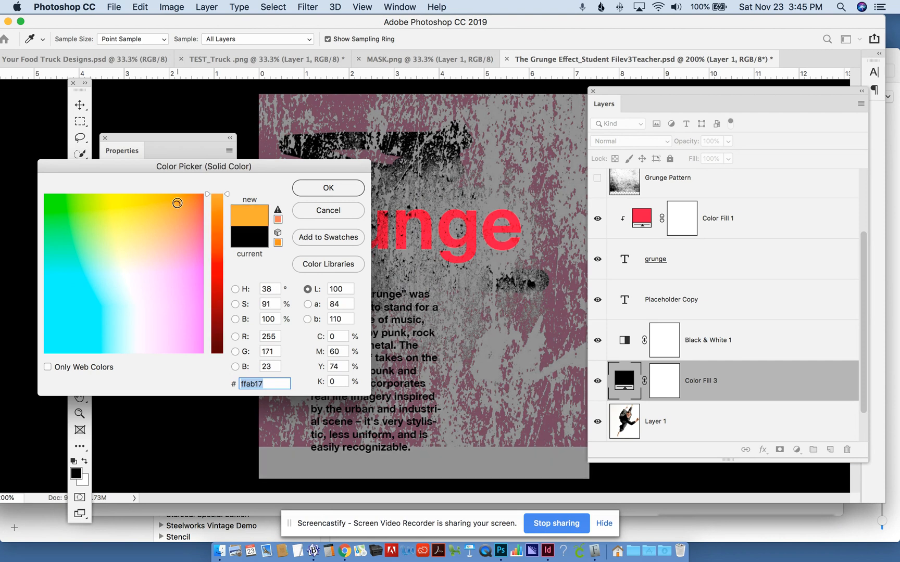
click(328, 187)
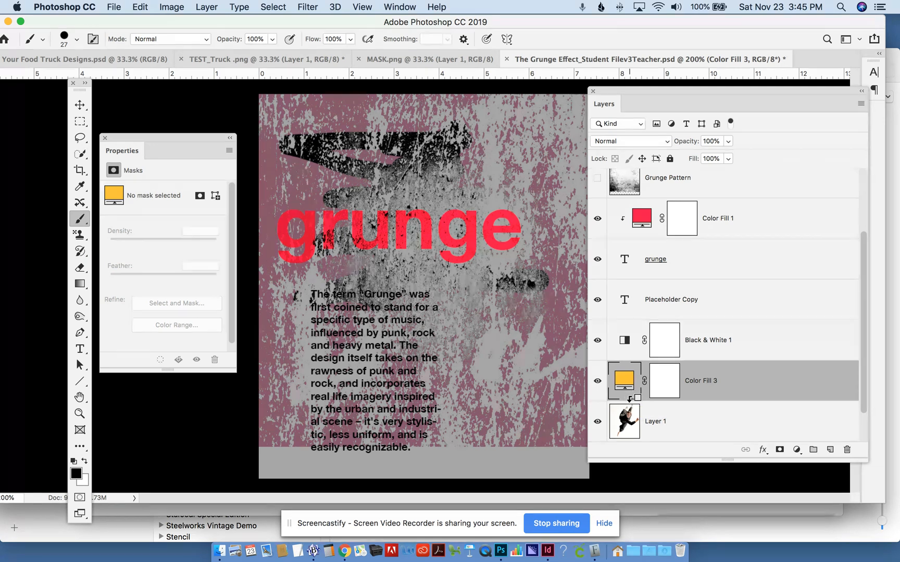
- Try clipping the yellow-orange fill layer to Layer 1, and move it unclipped above the Black & White 1 layer
alt+click(630, 399)
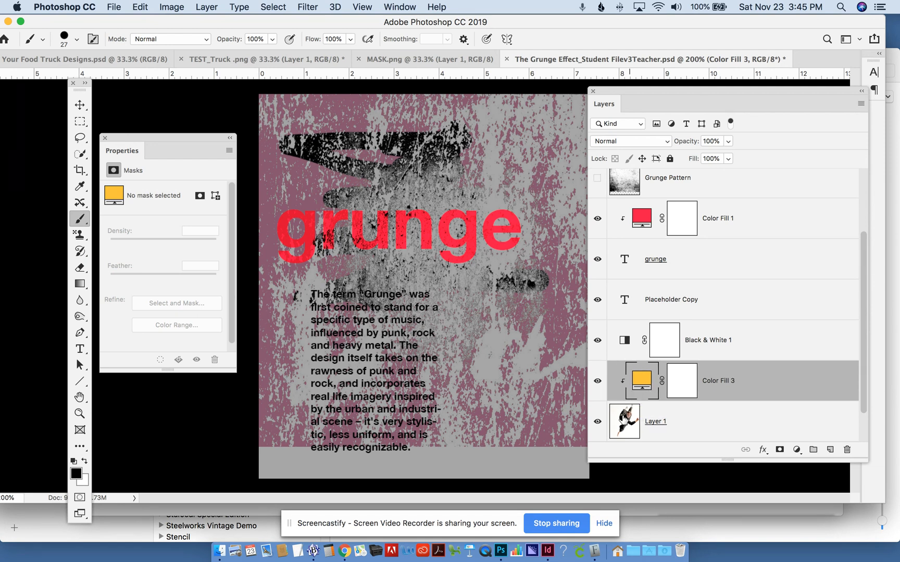
click(624, 418)
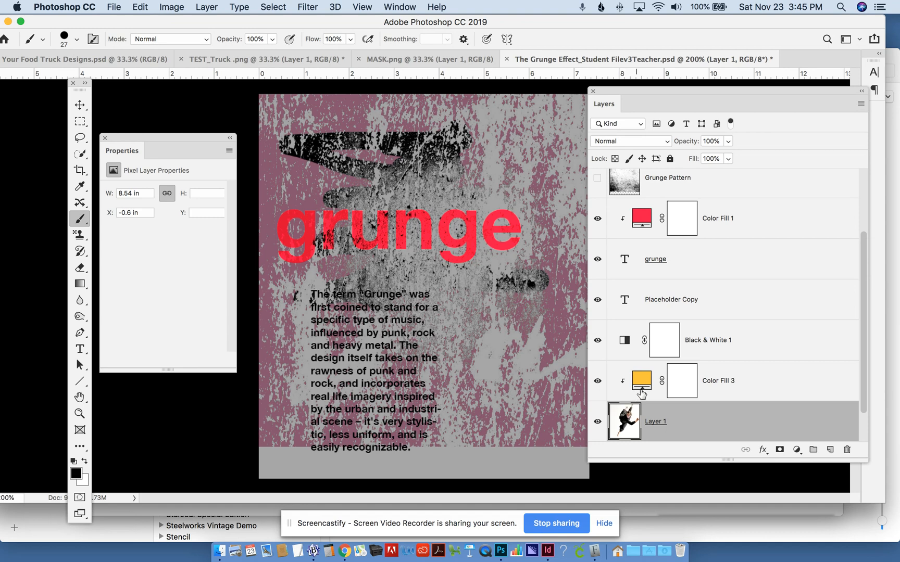
drag(641, 382, 644, 328)
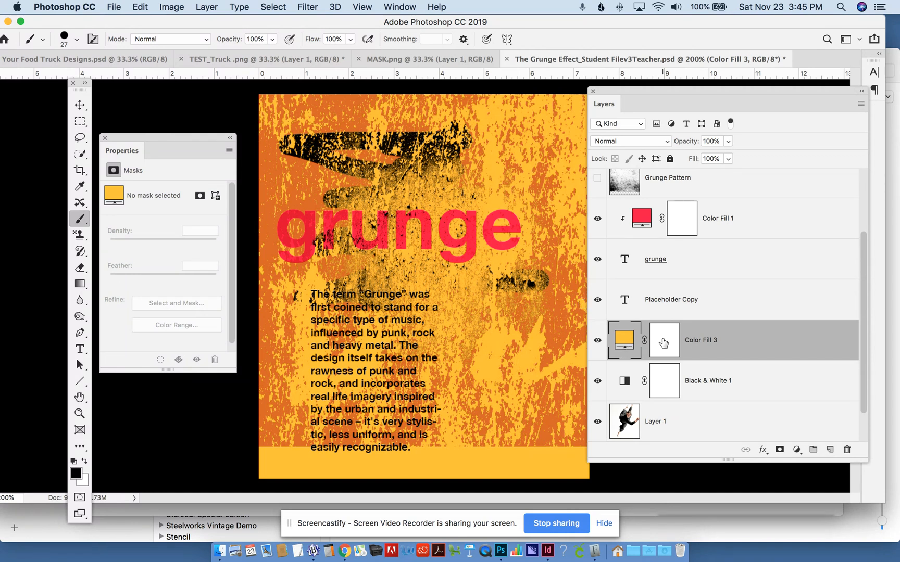
- Paint black over the dancer on the yellow-orange fill layer's mask, using a 130 px brush with 40% hardness
click(663, 343)
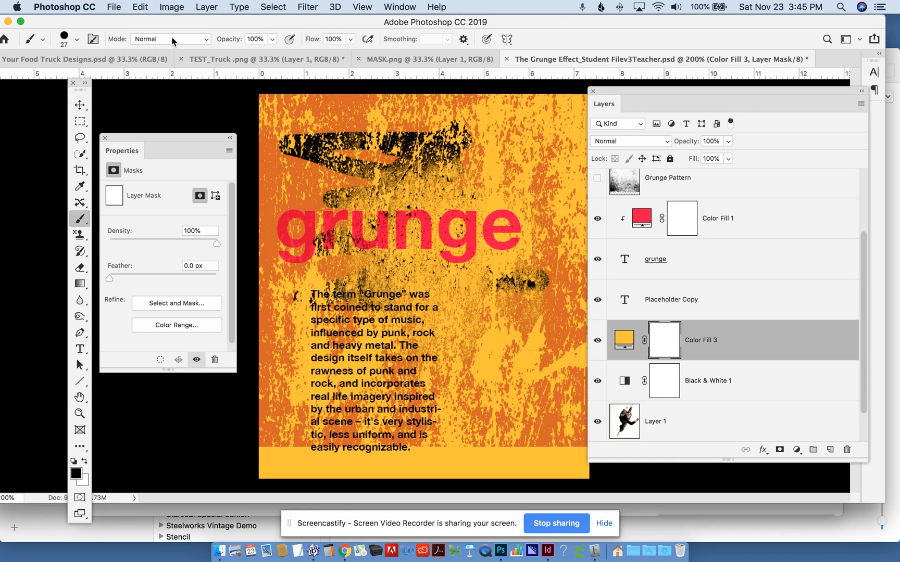
click(76, 40)
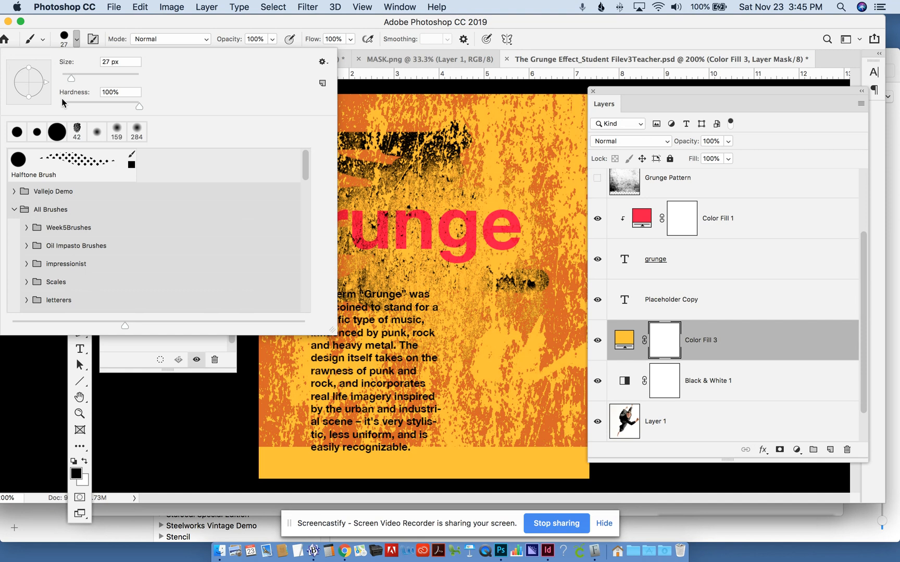
drag(138, 107, 92, 106)
drag(71, 75, 82, 76)
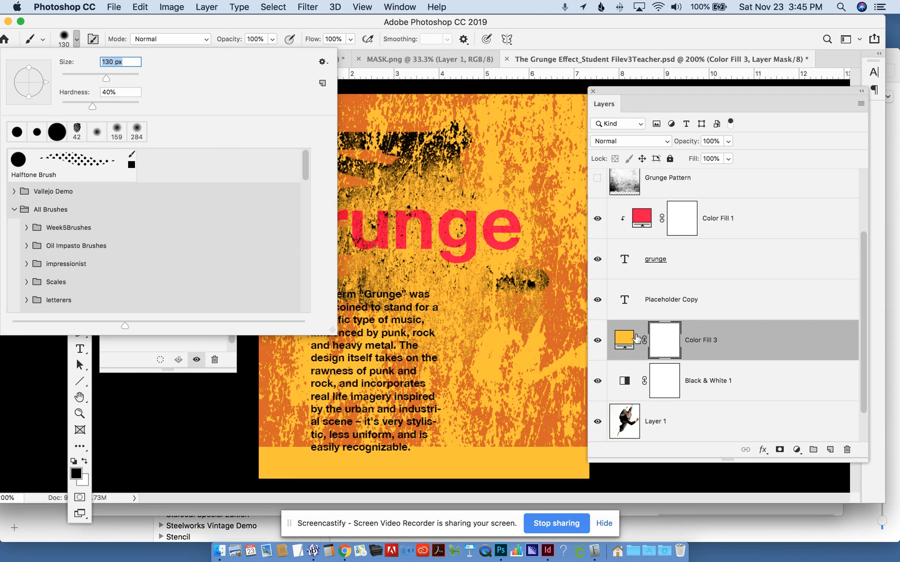
click(671, 343)
mouse_move(550, 304)
mouse_down()
mouse_move(518, 308)
mouse_move(545, 297)
mouse_move(469, 269)
mouse_move(502, 248)
mouse_move(482, 246)
mouse_move(442, 280)
mouse_move(510, 217)
mouse_move(490, 189)
mouse_move(436, 228)
mouse_move(487, 212)
mouse_move(398, 250)
mouse_up()
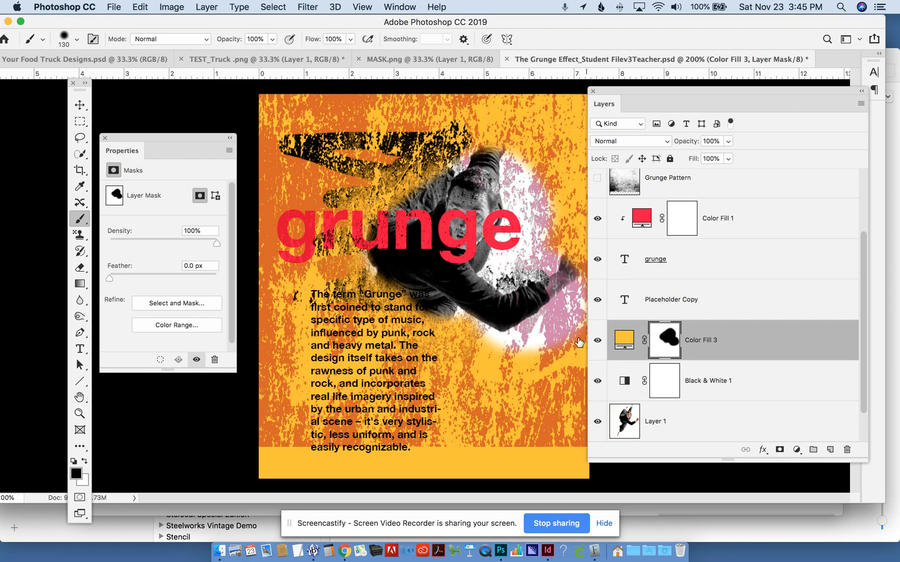
mouse_move(528, 301)
mouse_down()
mouse_move(434, 323)
mouse_move(312, 302)
mouse_move(335, 349)
mouse_move(427, 302)
mouse_move(331, 386)
mouse_move(406, 361)
mouse_move(357, 382)
mouse_move(370, 227)
mouse_up()
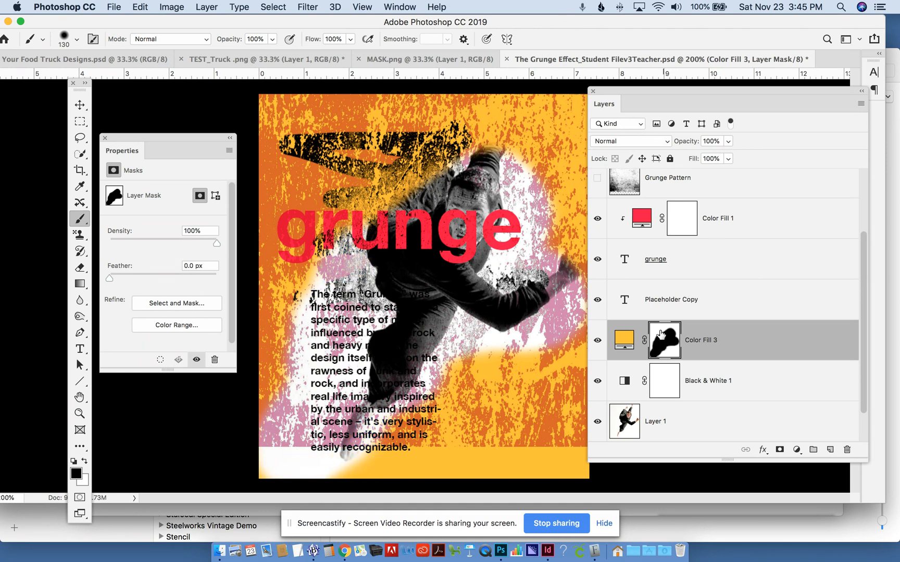
- Add a periwinkle blue Solid Color fill layer above the Placeholder Copy layer and clip it to that text
click(691, 300)
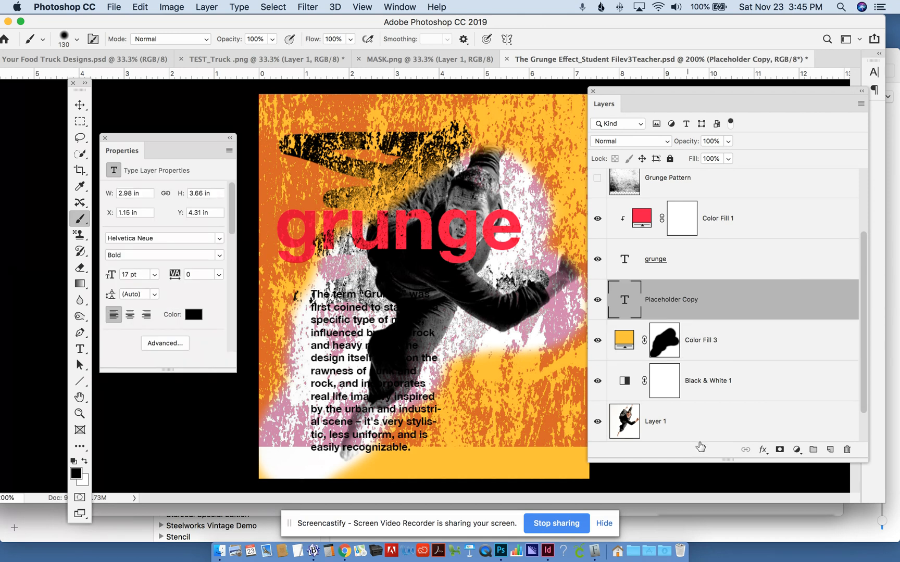
click(801, 456)
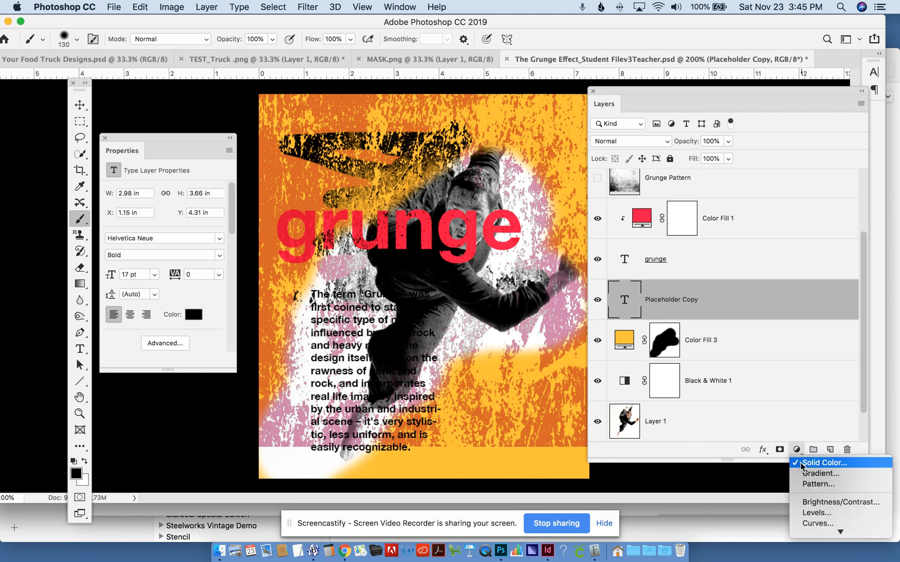
click(800, 463)
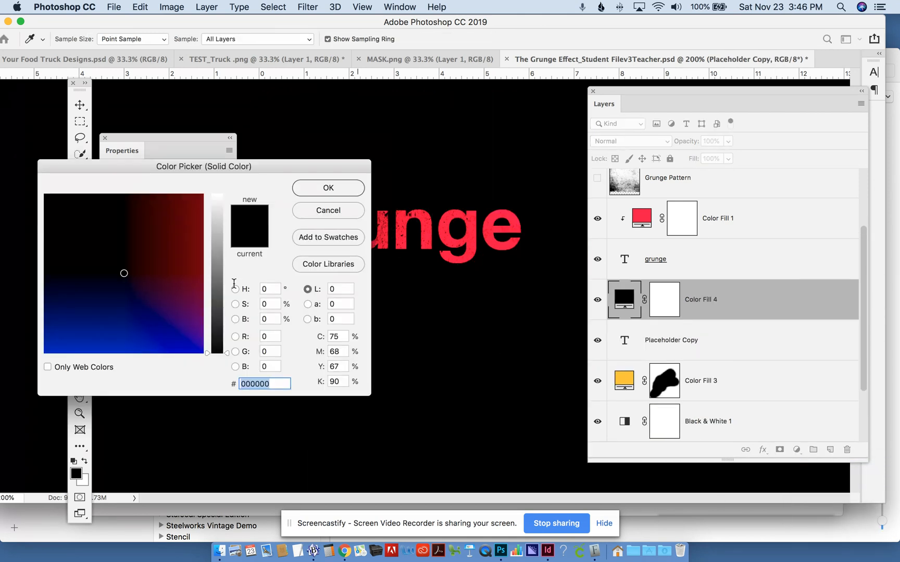
click(154, 311)
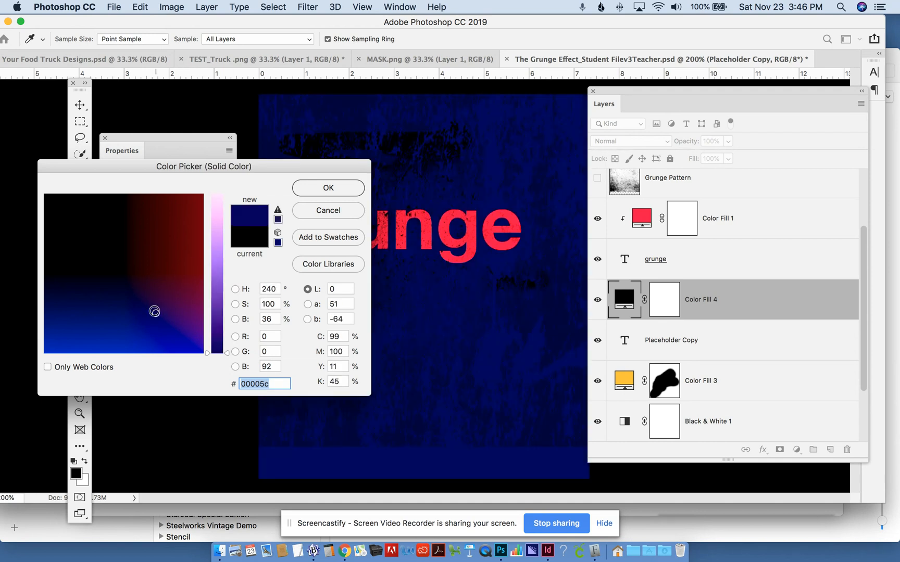
click(217, 268)
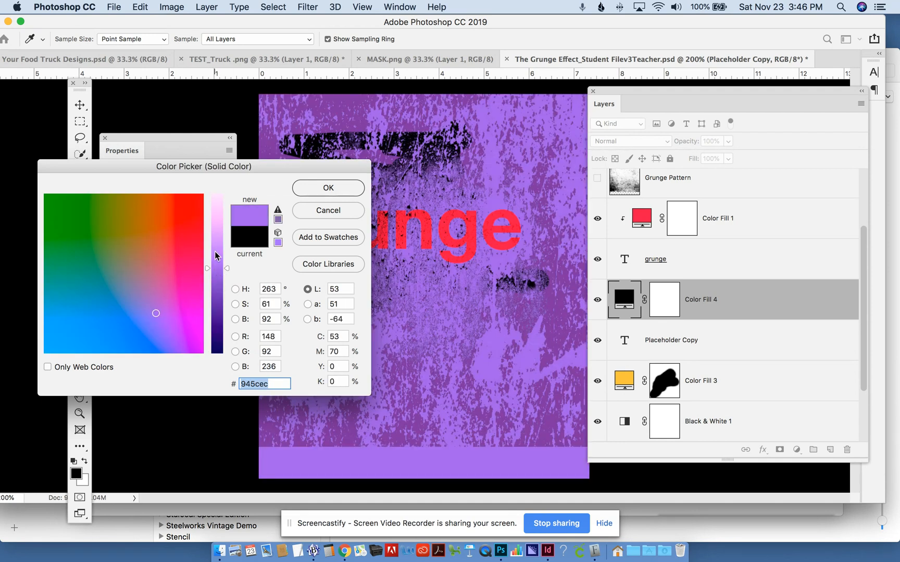
click(139, 314)
click(315, 199)
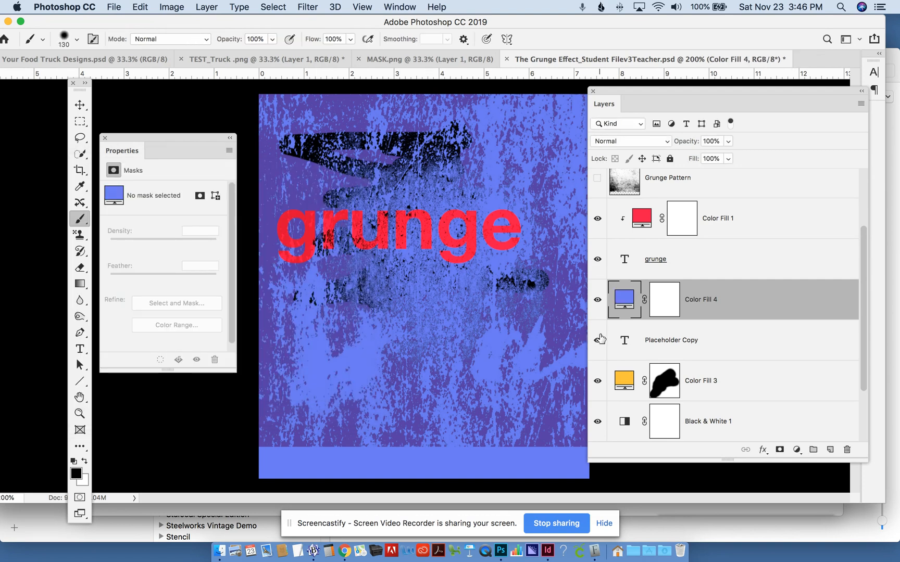
alt+click(634, 316)
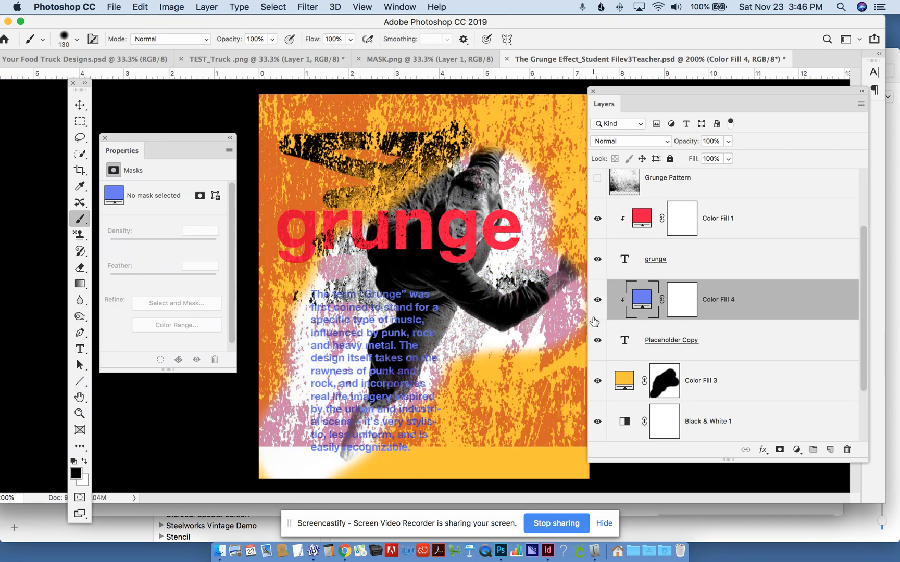